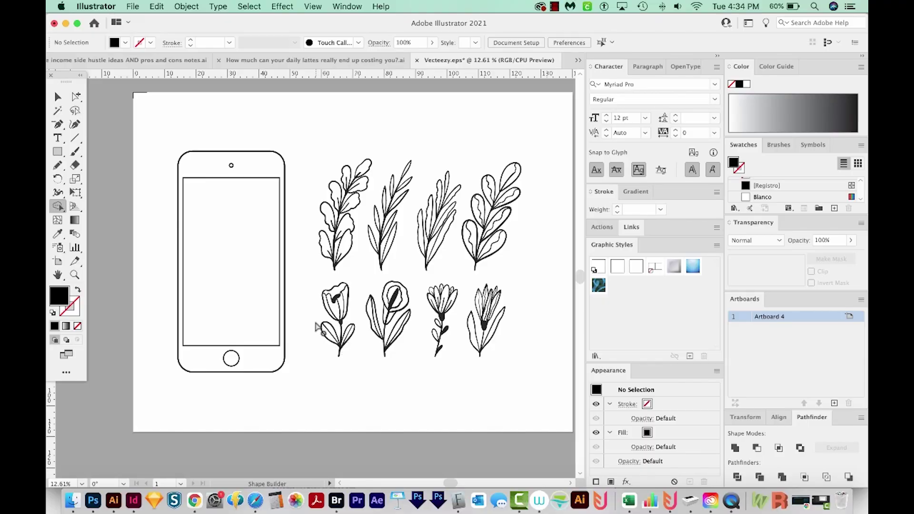
- Select all the artwork and set the Color panel to RGB mode
key("k")
key("super+a")
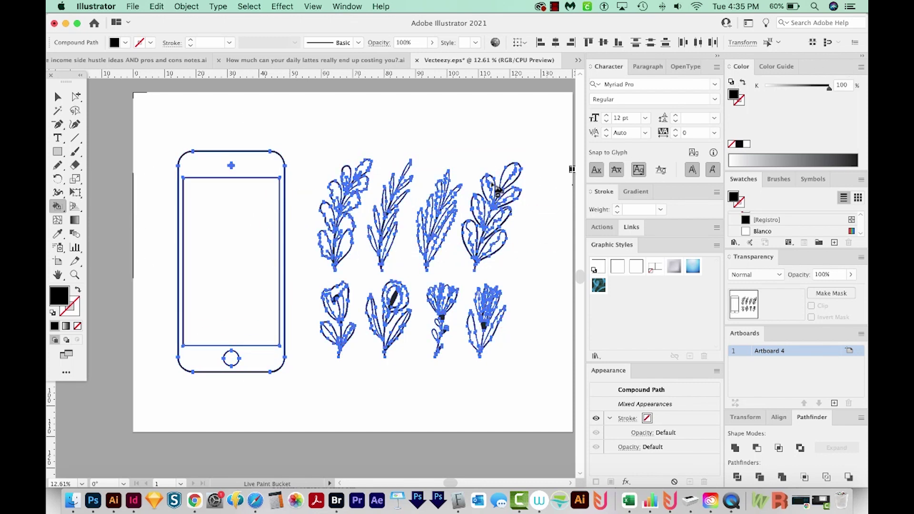
left_click(860, 67)
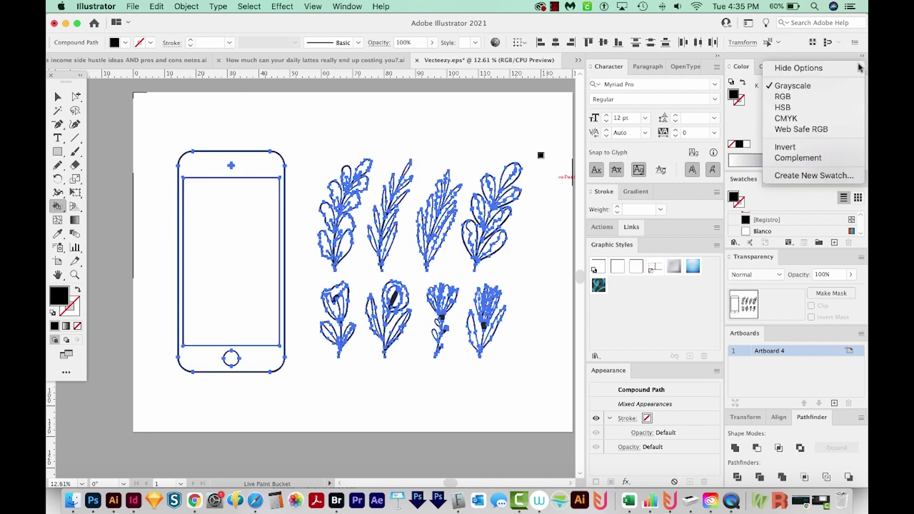
left_click(795, 100)
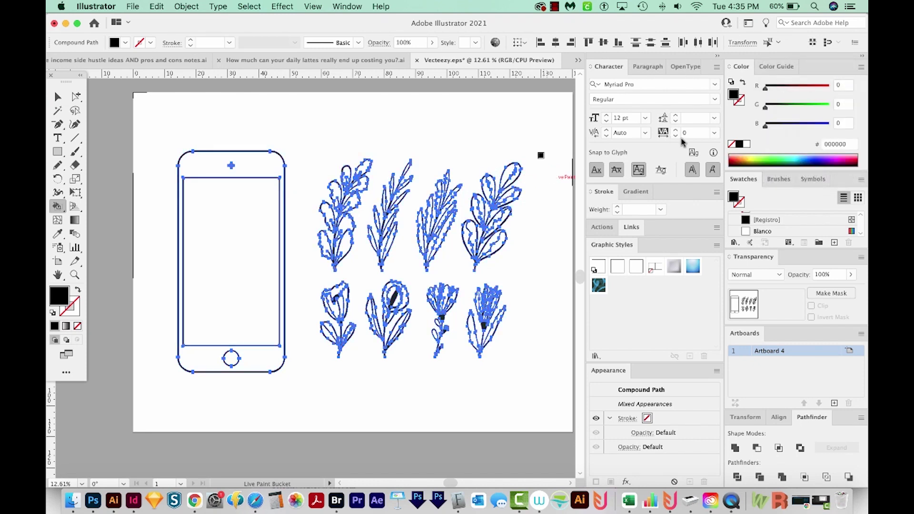
- Fill the artwork purple (6e48d8), then switch its fill to a green swatch
double_click(60, 295)
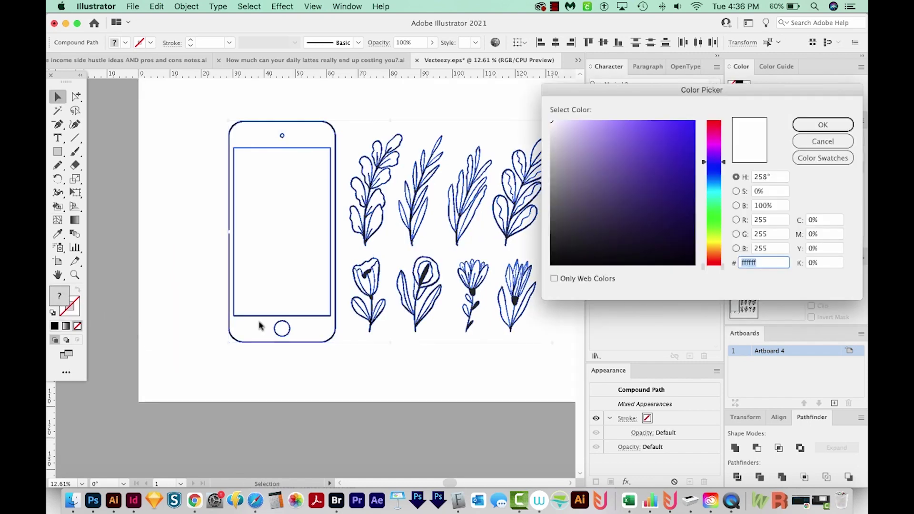
left_click(651, 140)
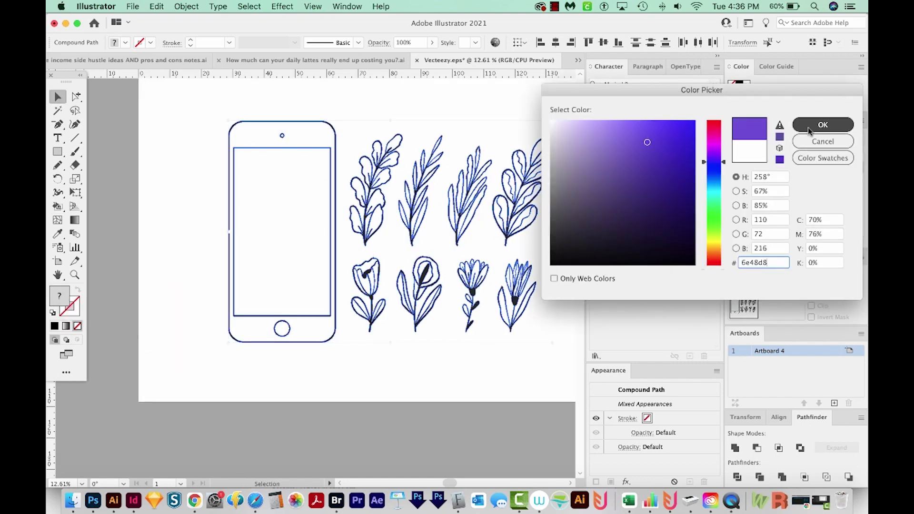
left_click(824, 125)
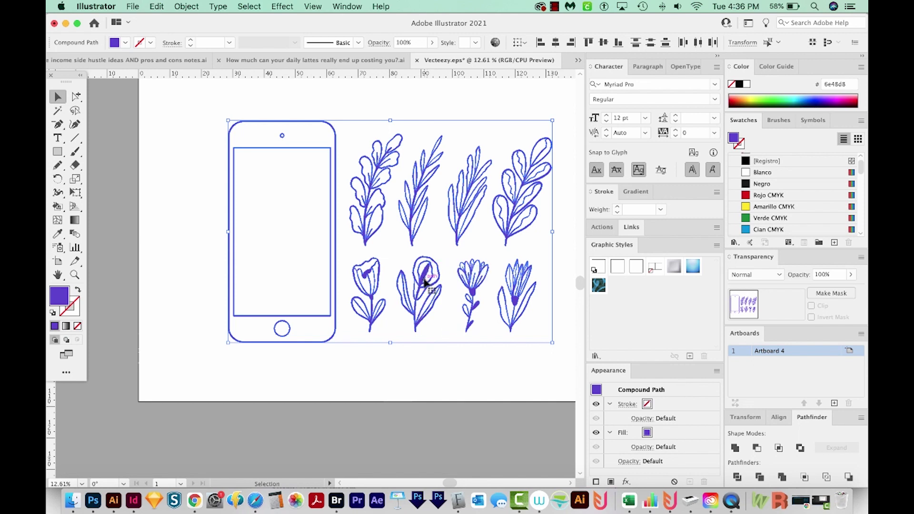
left_click(770, 218)
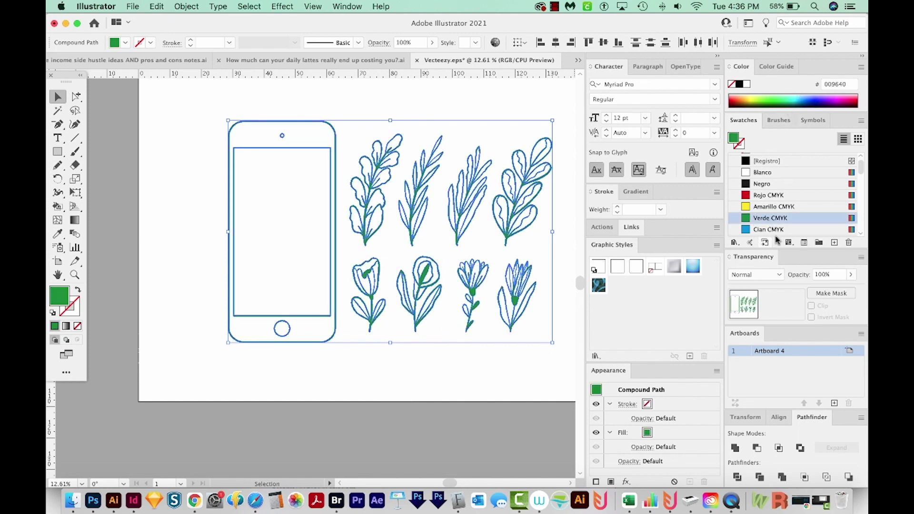
- Change the artwork fill to dark green 0a4422 in the Color Picker
double_click(56, 300)
left_click(673, 227)
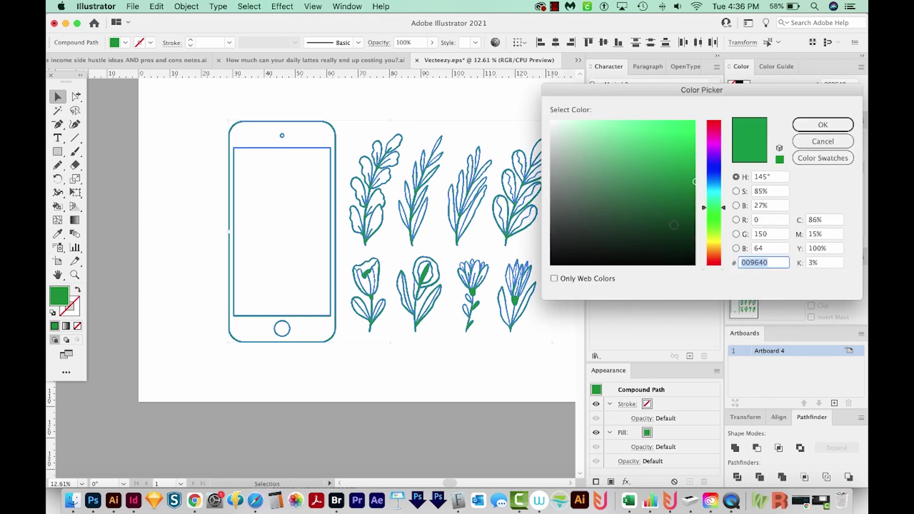
left_click(828, 124)
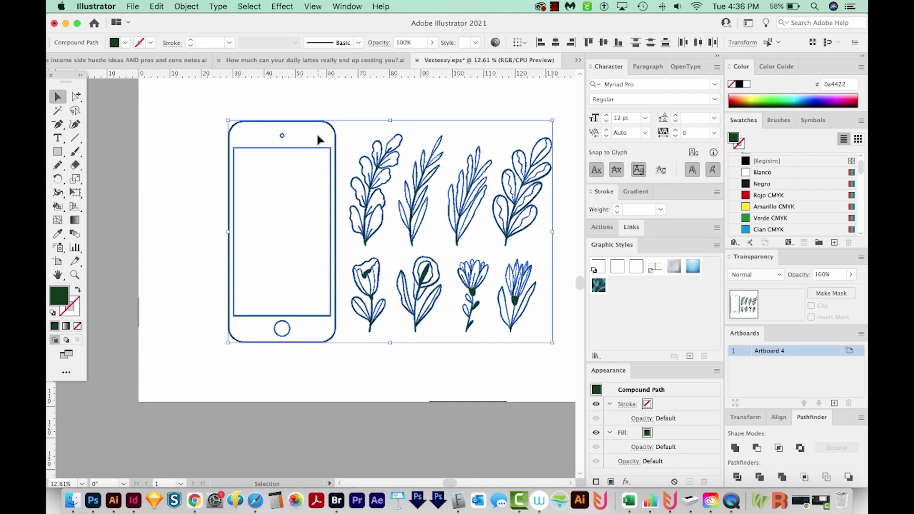
key("k")
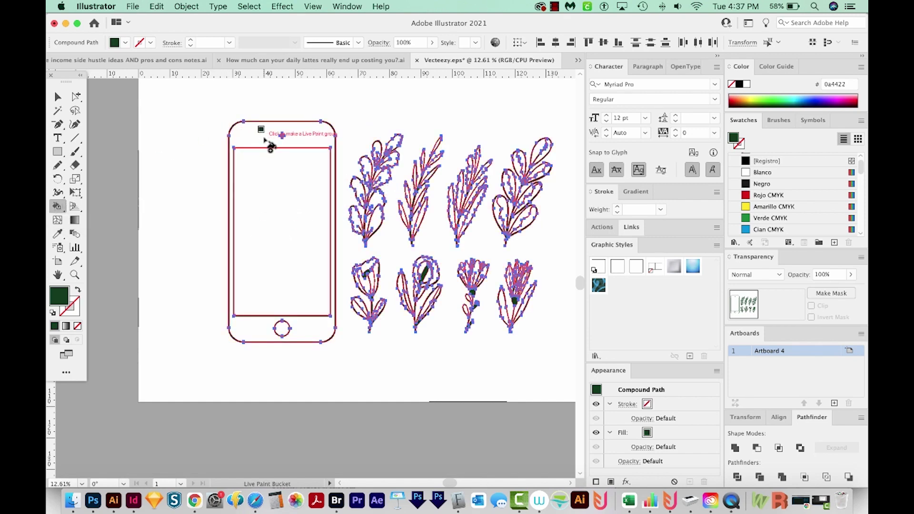
- Live-paint the phone body Rojo, the screen Cian and the home button Amarillo
left_click(768, 195)
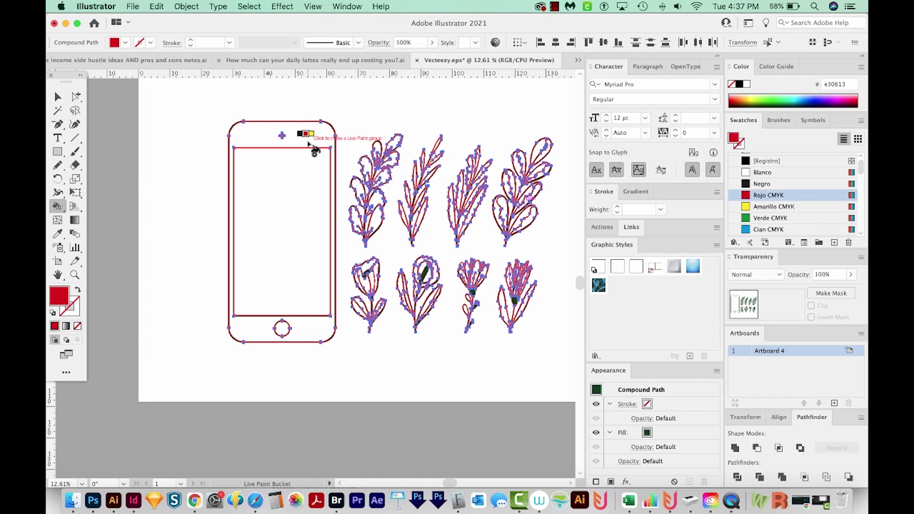
left_click(309, 139)
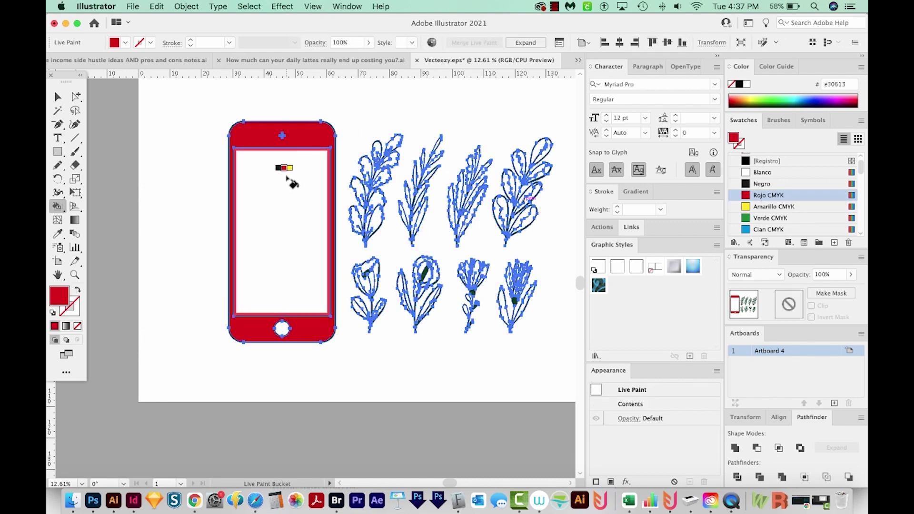
key("Right")
key("Right")
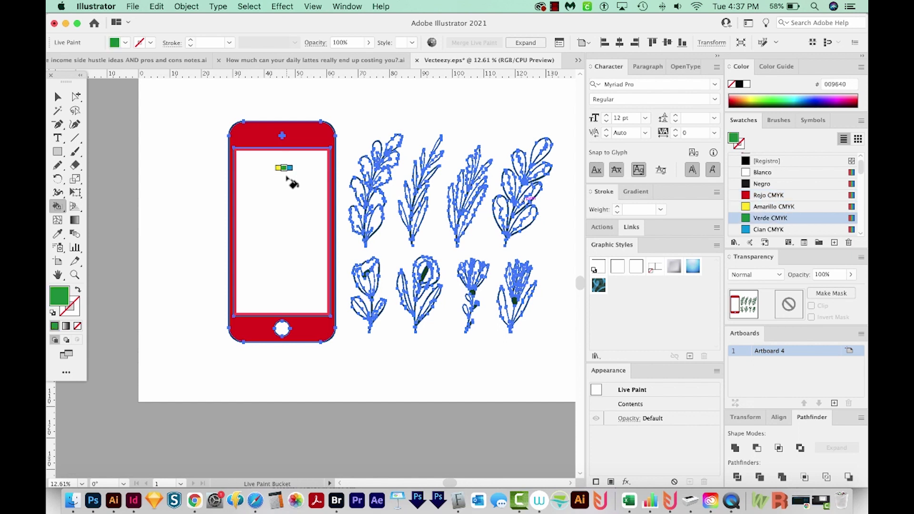
key("Right")
key("Right")
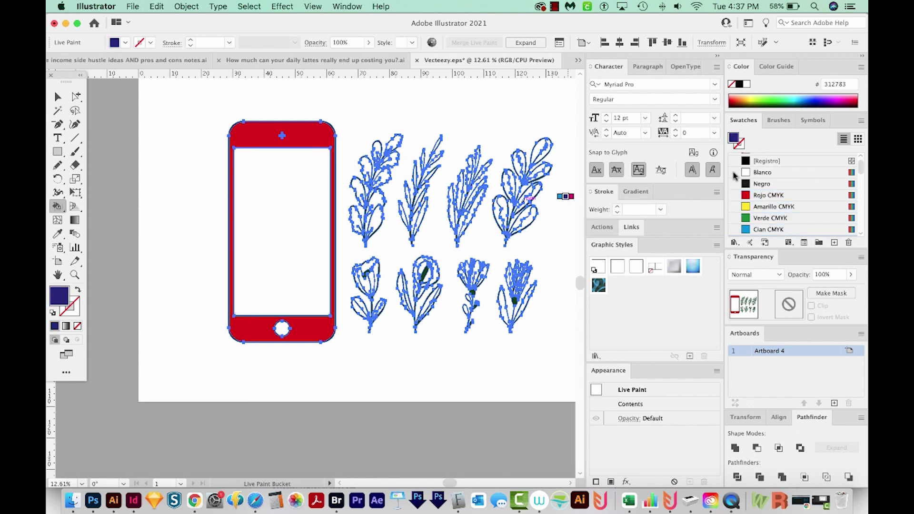
key("Right")
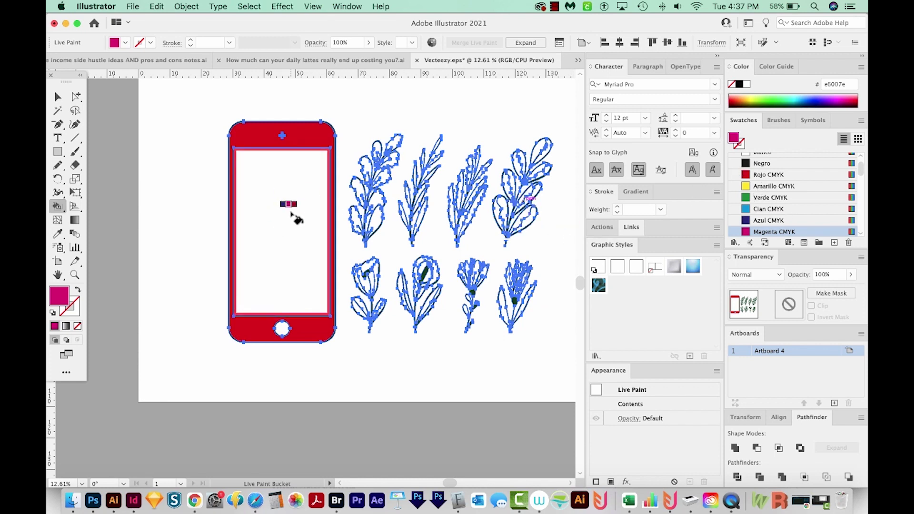
key("Left")
key("Left")
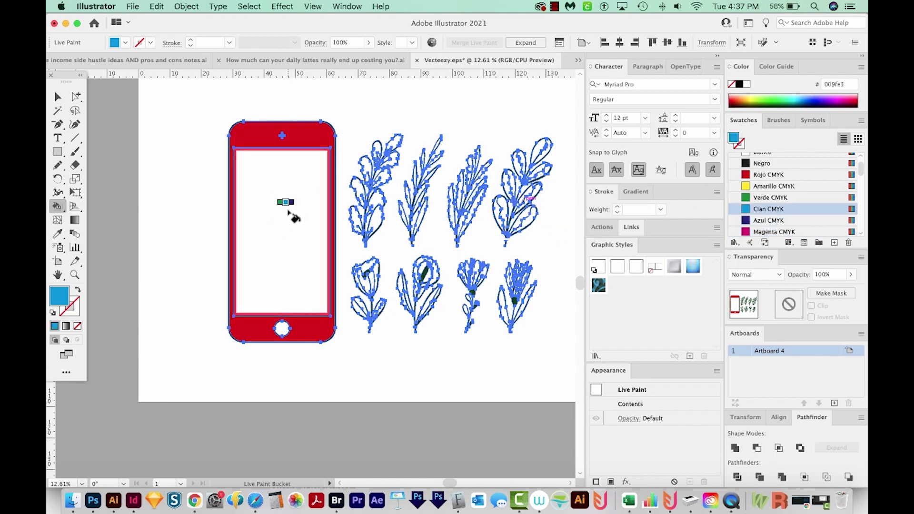
left_click(292, 216)
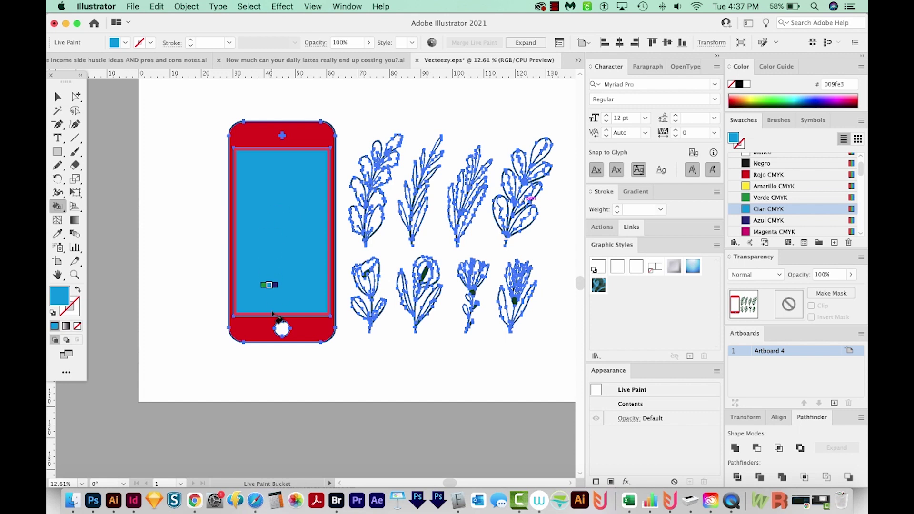
key("Left")
key("Left")
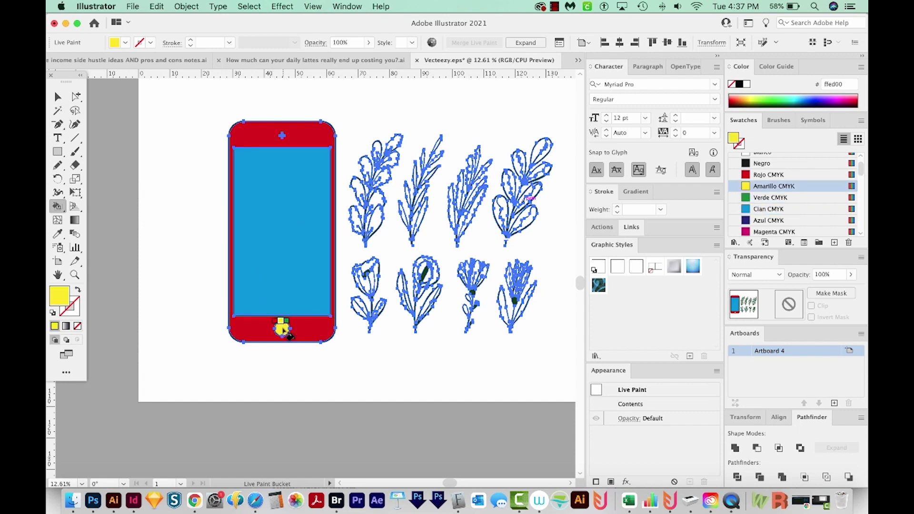
left_click(282, 329)
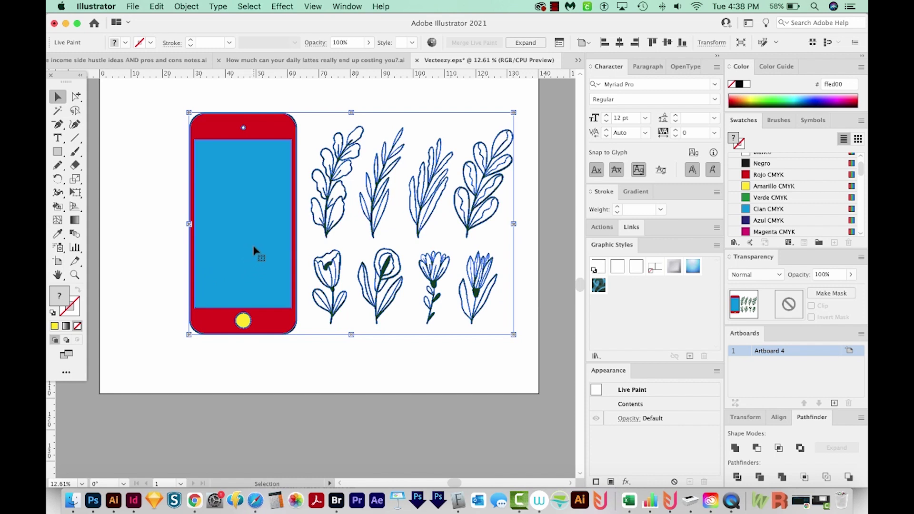
- Expand the live-painted phone artwork with Object > Expand, then deselect it
left_click(186, 7)
left_click(222, 132)
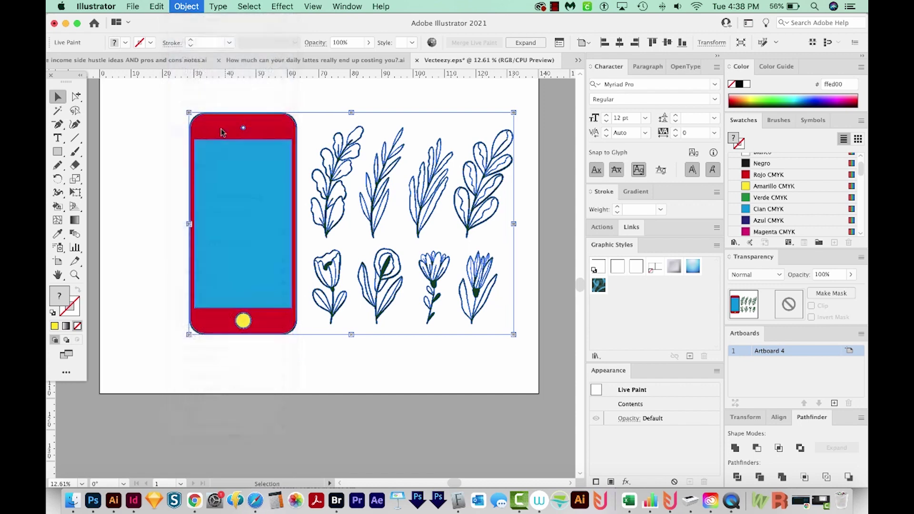
left_click(153, 229)
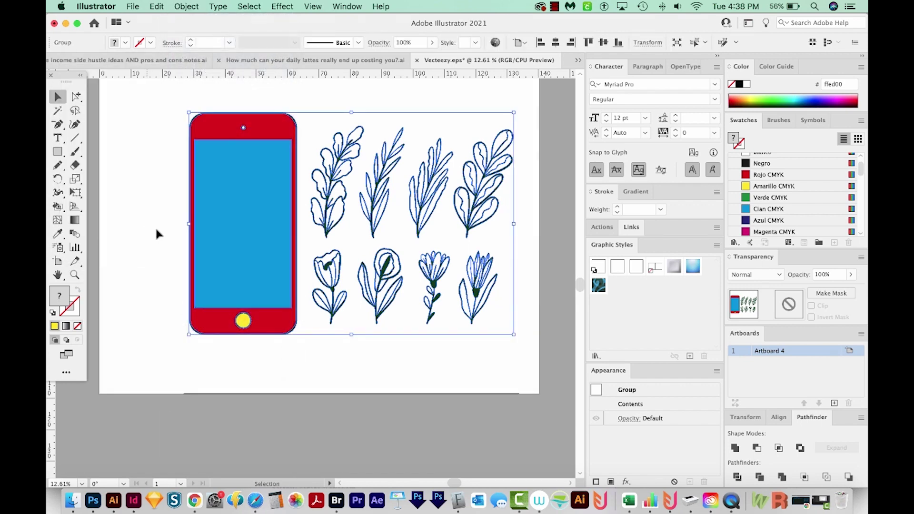
left_click(363, 405)
key("a")
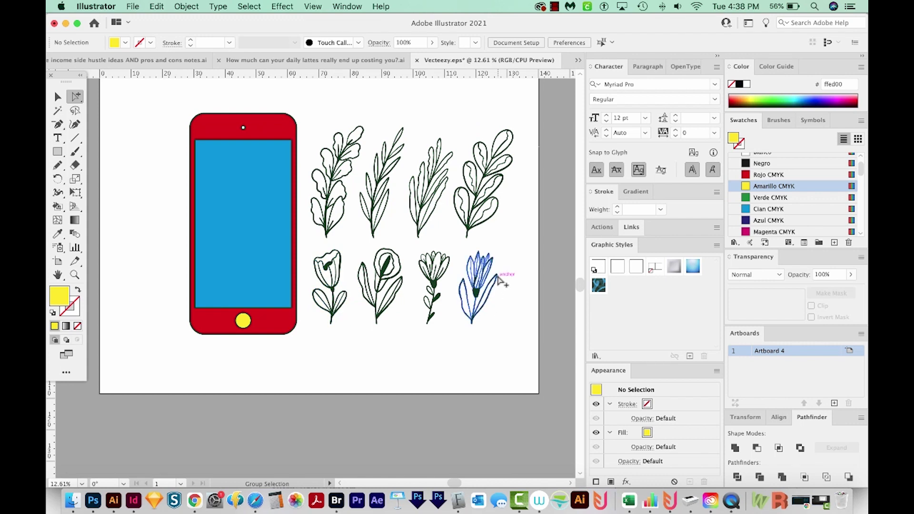
key("m")
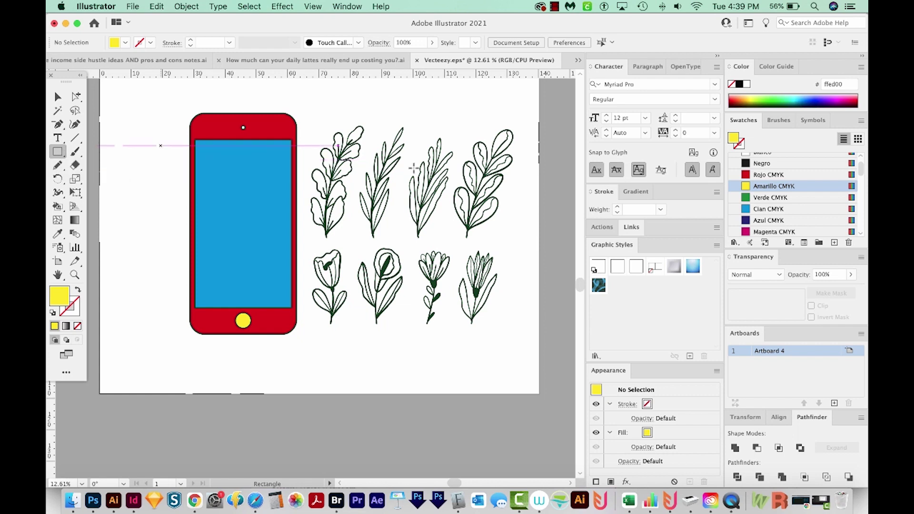
- Draw a Verde CMYK rectangle over the plants, send it to back, and select both
left_click(761, 198)
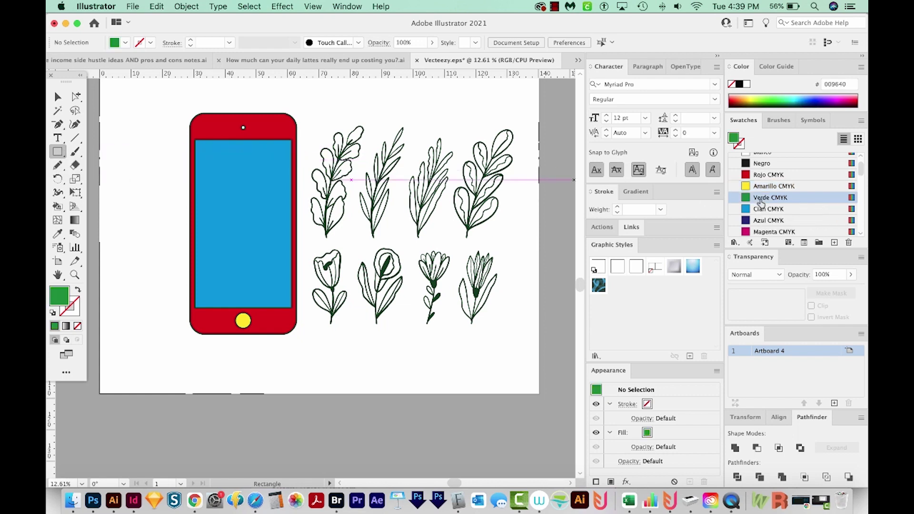
mouse_move(300, 101)
left_mouse_down()
mouse_move(501, 329)
mouse_move(523, 341)
left_mouse_up()
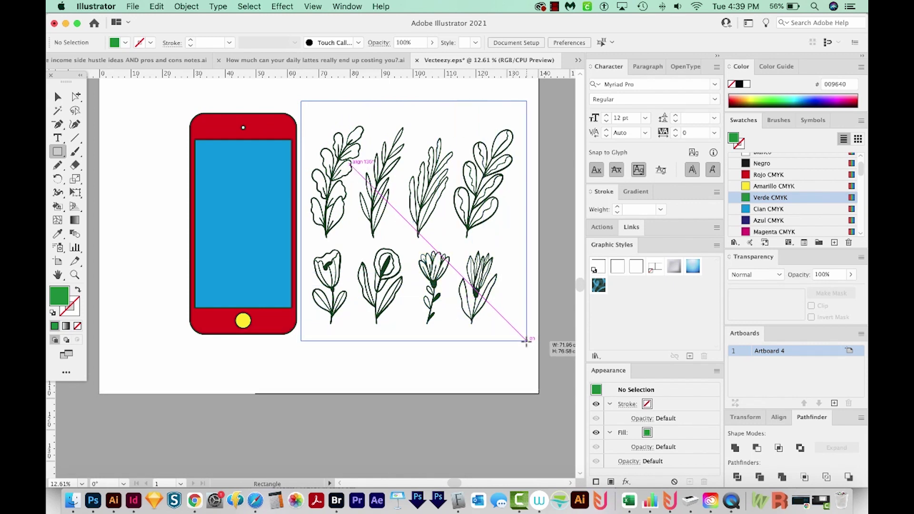
left_click_drag(523, 341, 525, 341)
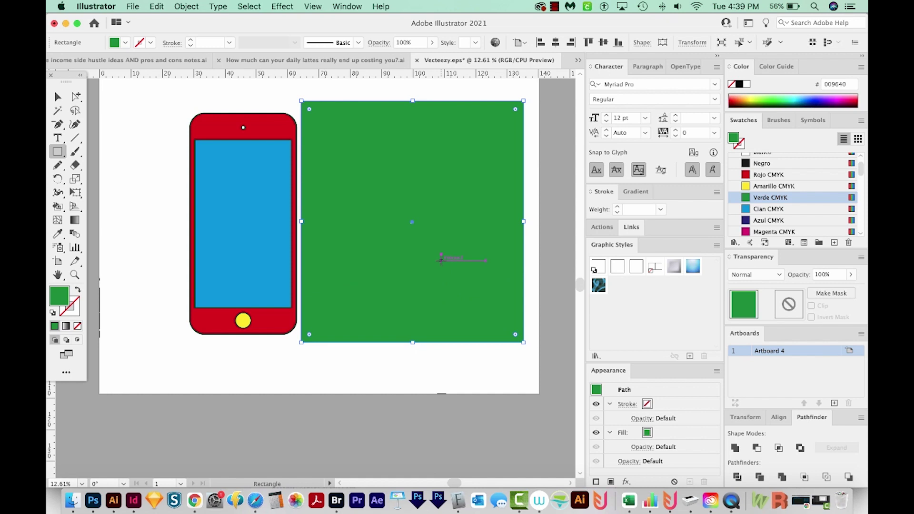
key("super+shift+bracketleft")
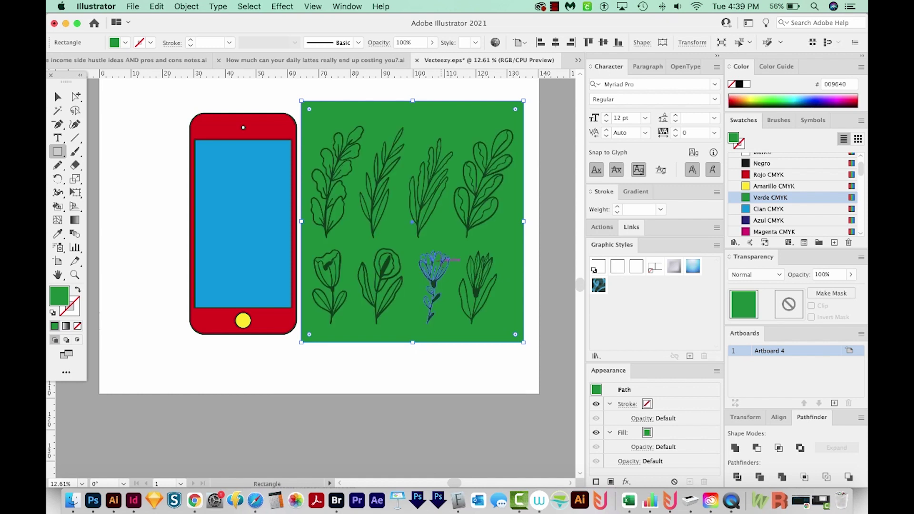
key("super+a")
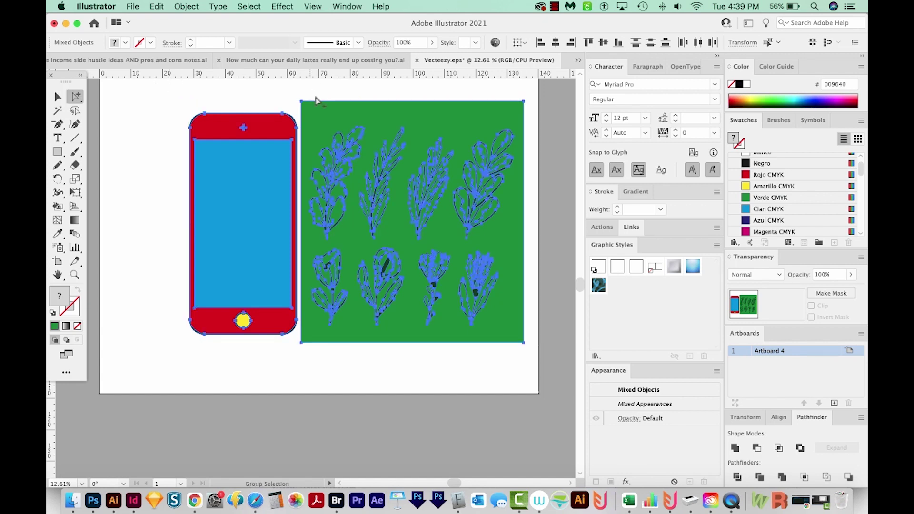
left_click_drag(309, 88, 542, 379)
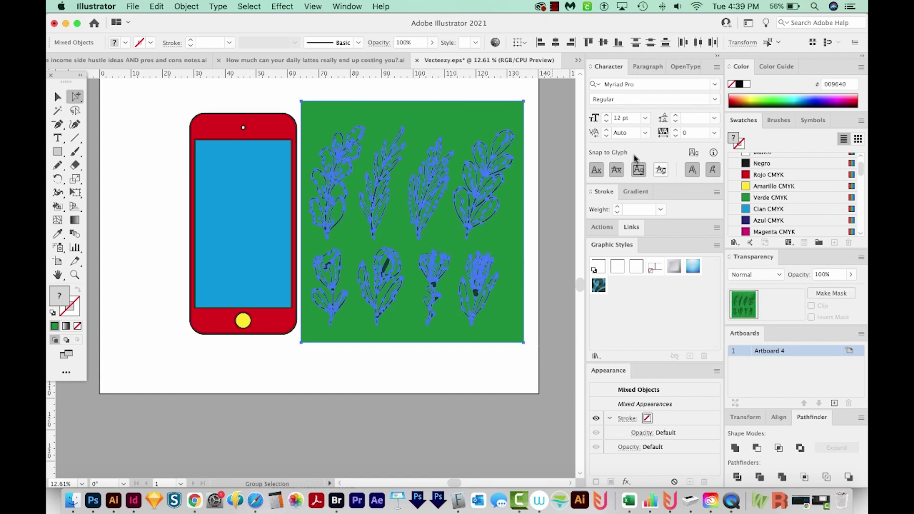
- Divide the rectangle along the plants with Pathfinder and drag the leftover background below the artboard
left_click(738, 477)
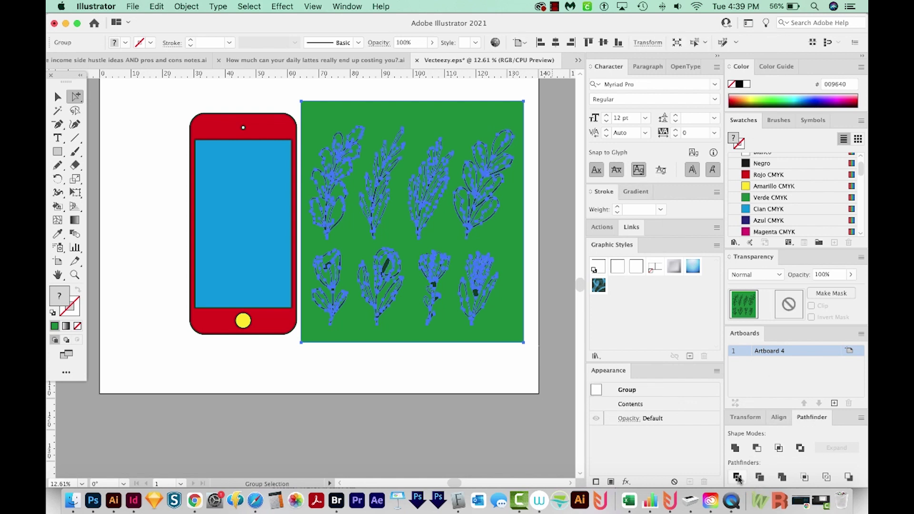
left_click(467, 377)
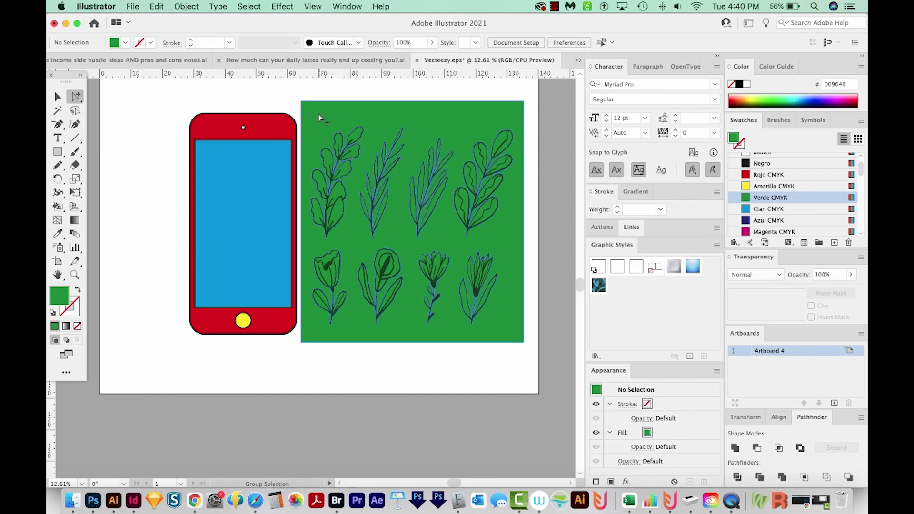
left_click_drag(320, 116, 365, 145)
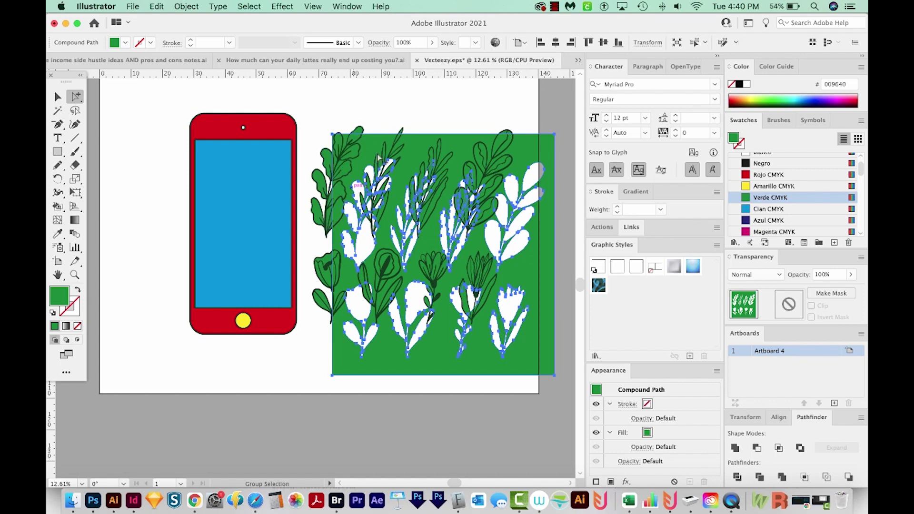
left_click_drag(378, 144, 356, 377)
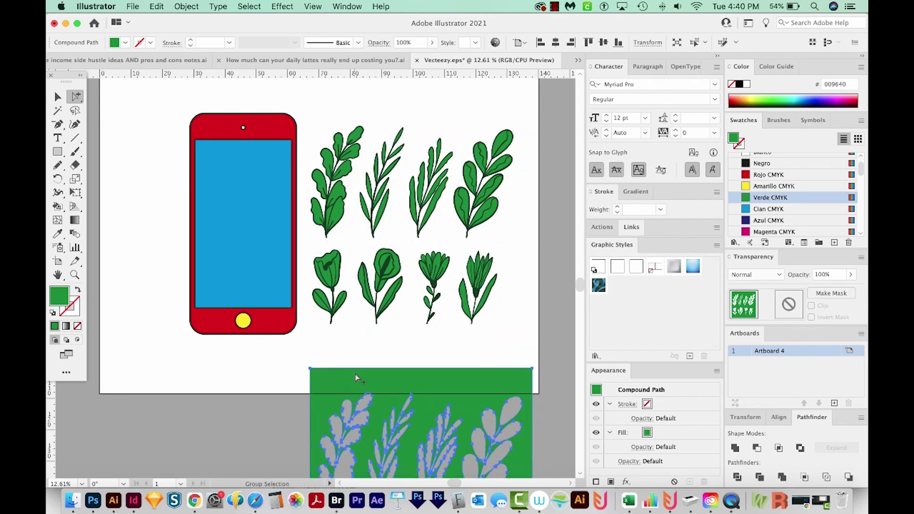
- Delete the leftover background, zoom in on the plants, and pan to the bottom row of flowers
key("Delete")
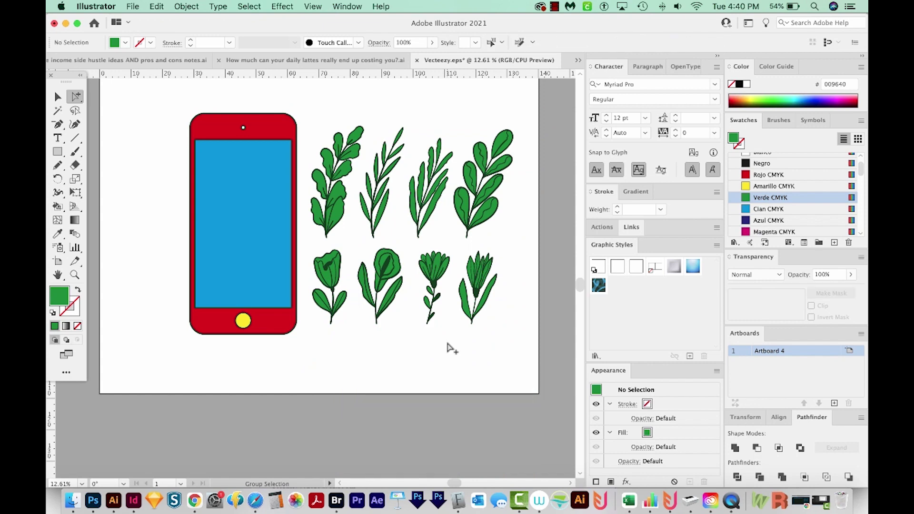
key("z")
left_click(514, 373)
mouse_move(322, 307)
left_mouse_down()
mouse_move(286, 262)
mouse_move(305, 310)
left_mouse_up()
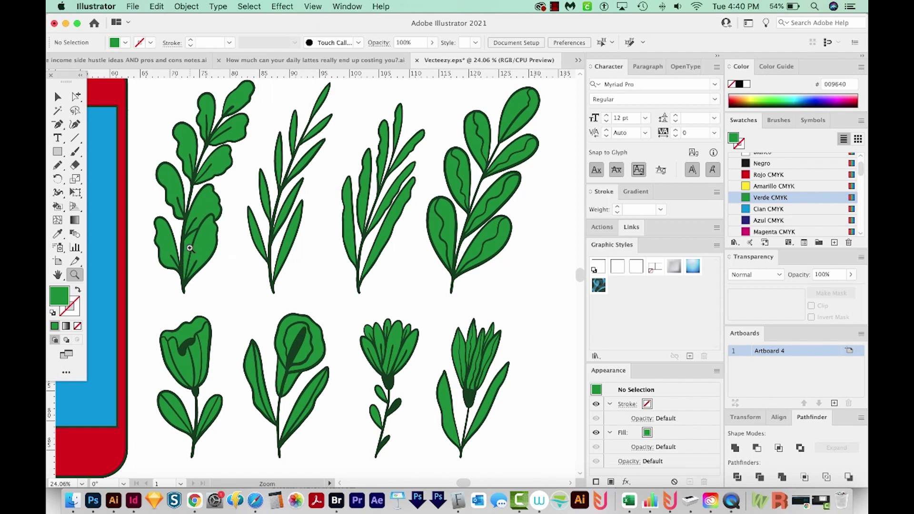
key("a")
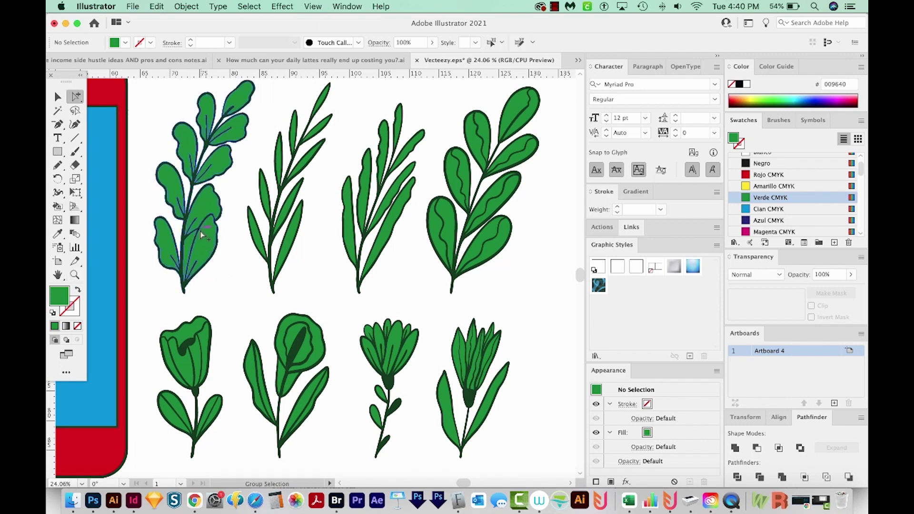
left_click(187, 261)
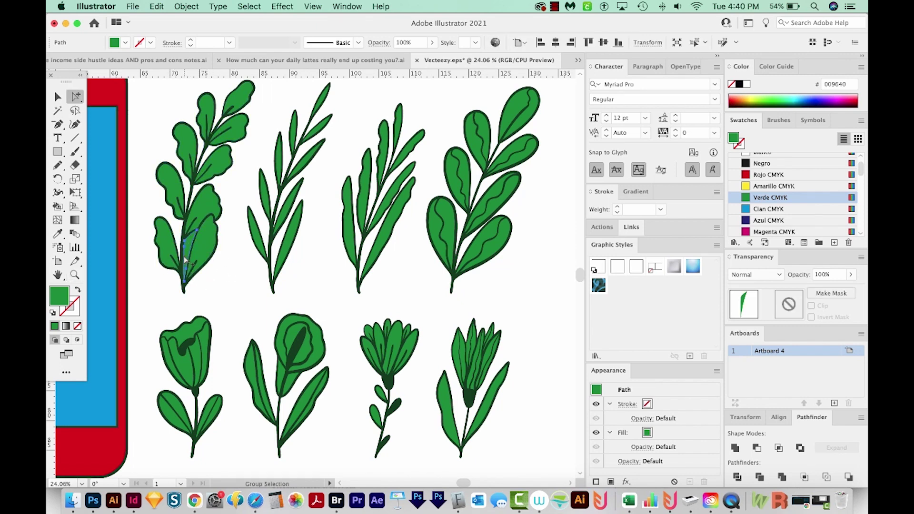
left_click(411, 336)
left_click_drag(409, 411, 410, 343)
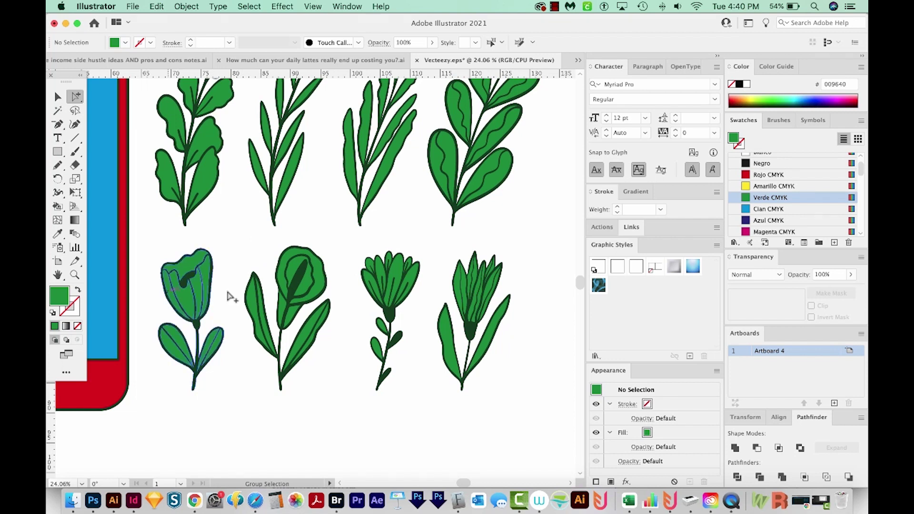
- Hide the rightmost flower's outlines, fill its petals Magenta, and show the outlines again
left_click(477, 335)
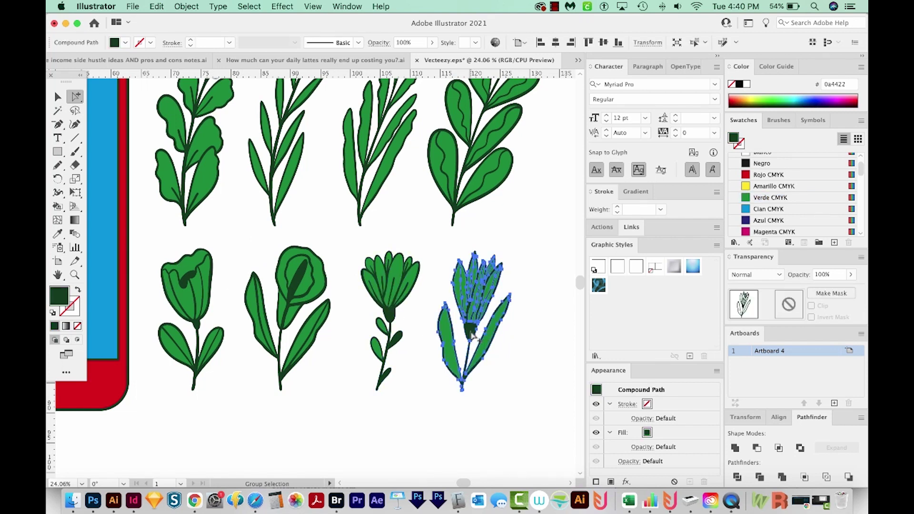
key("super+3")
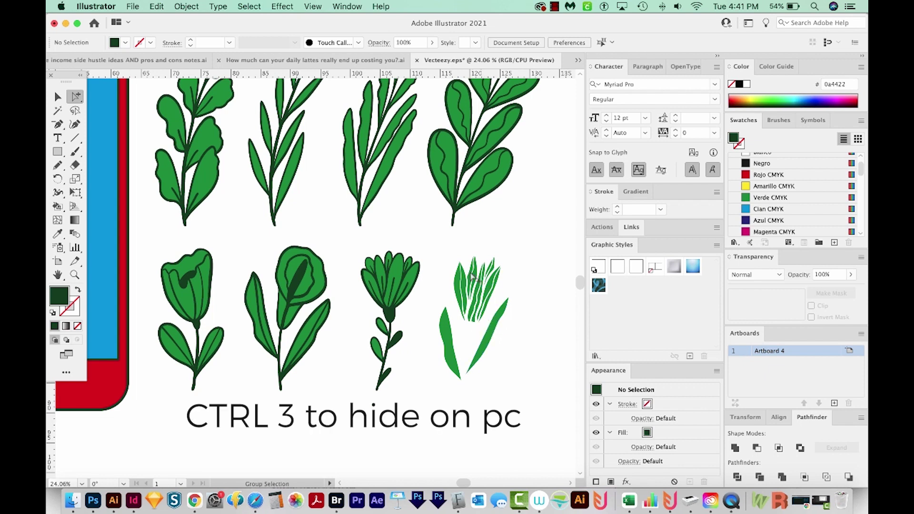
left_click_drag(445, 245, 505, 312)
left_click(776, 233)
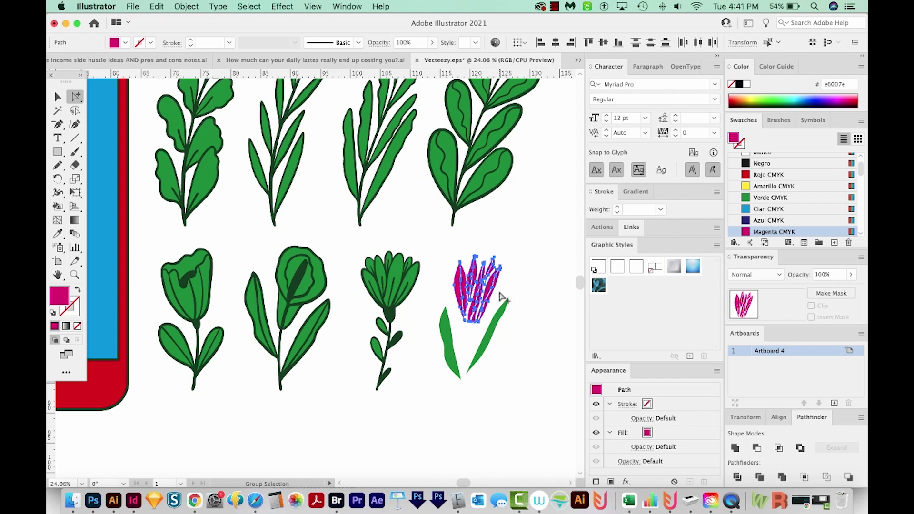
key("super+alt+3")
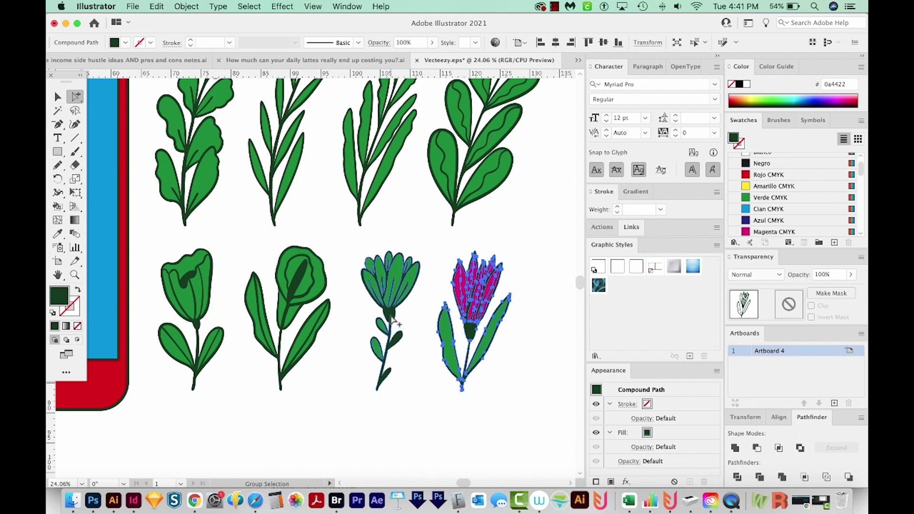
- Hide the third flower's outlines and fill its petals Magenta
left_click(393, 320)
key("super")
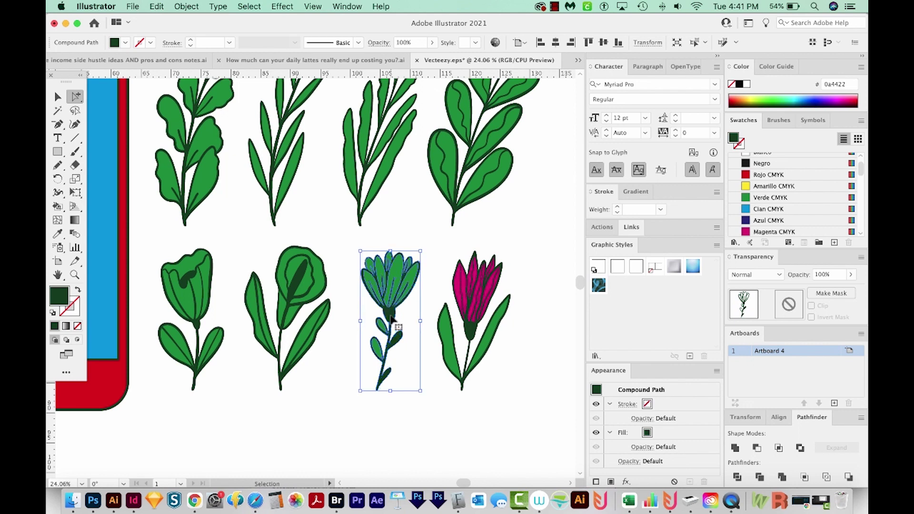
key("super+3")
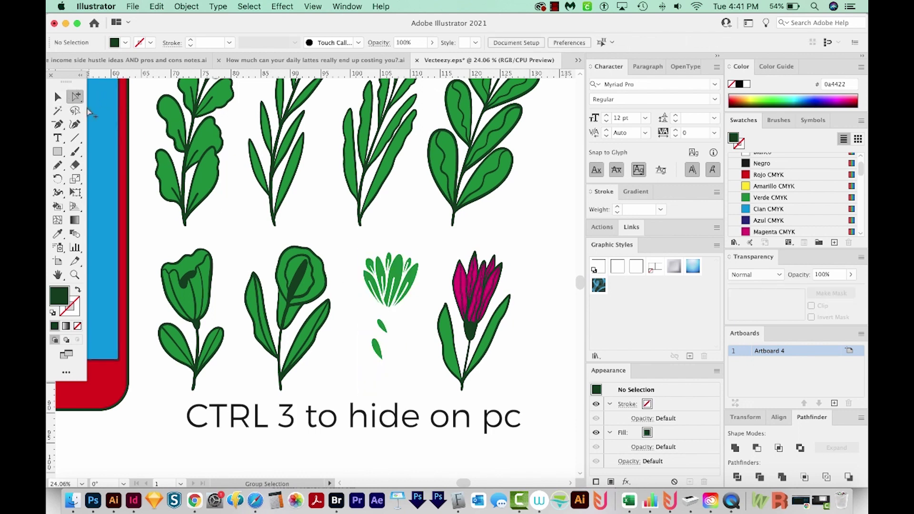
left_click_drag(352, 244, 432, 316)
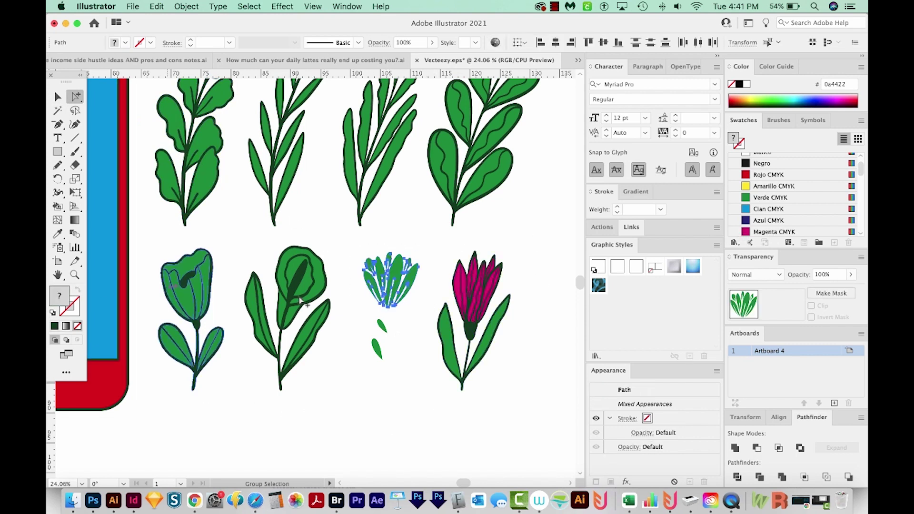
left_click(778, 232)
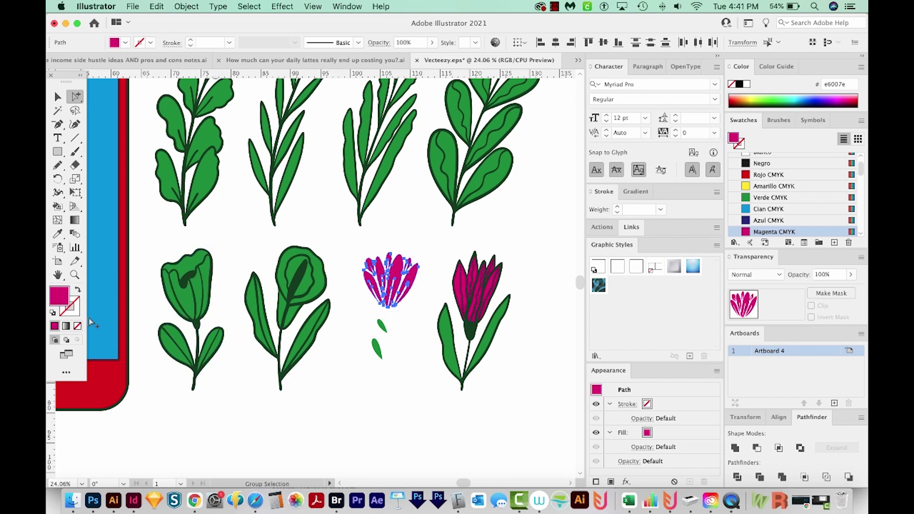
- Change the petal fill to light pink f490cc and bring back the outlines
double_click(64, 296)
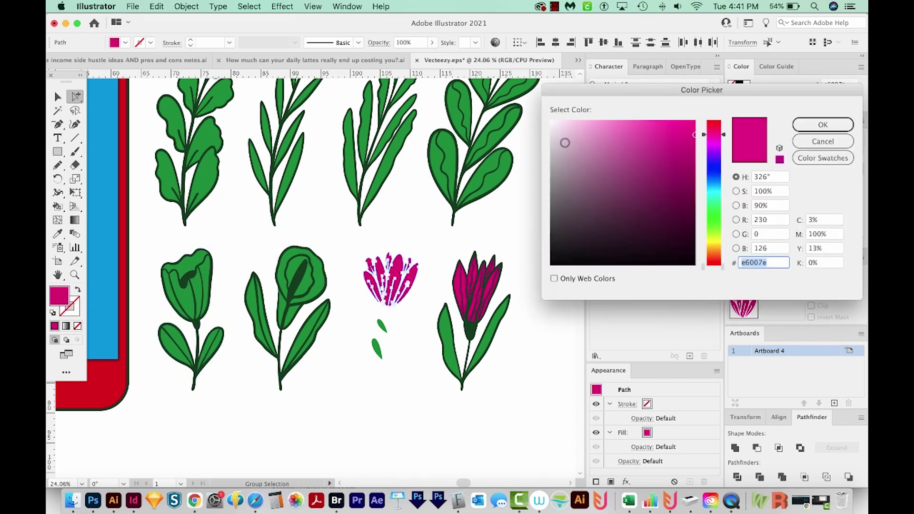
left_click(610, 125)
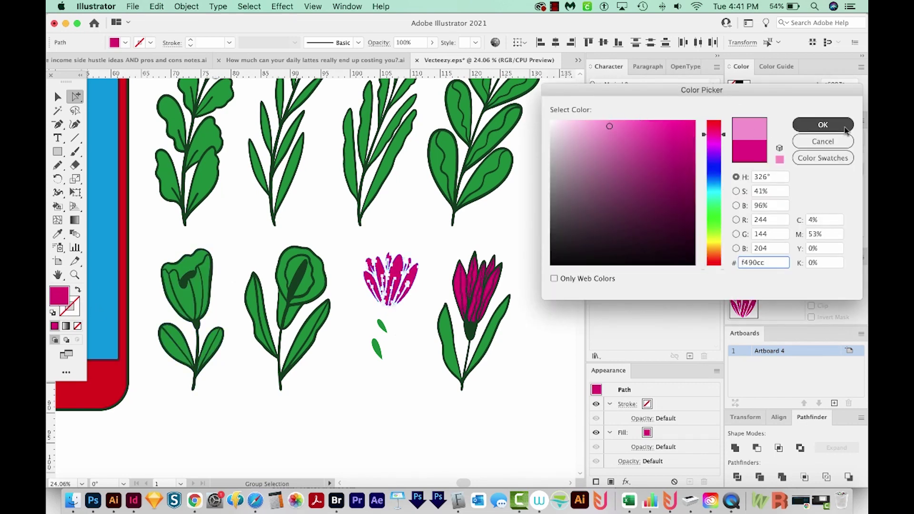
left_click(823, 125)
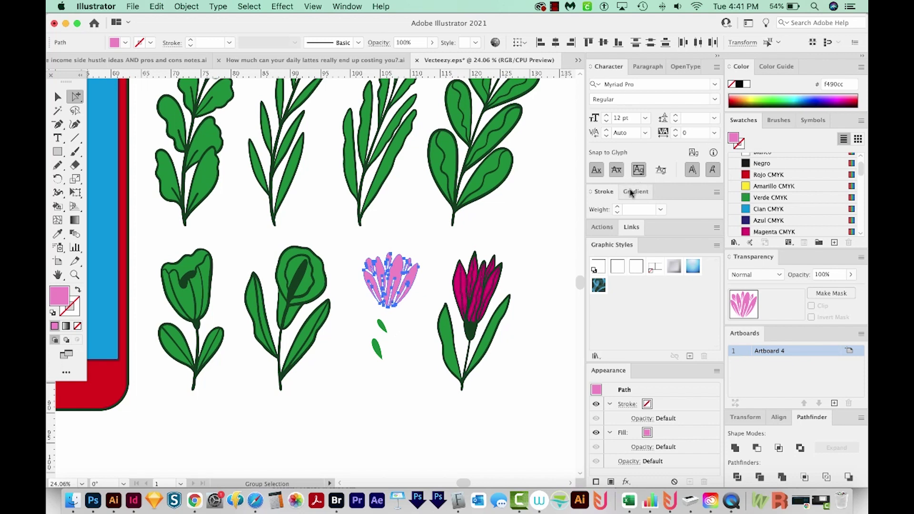
key("ctrl+z")
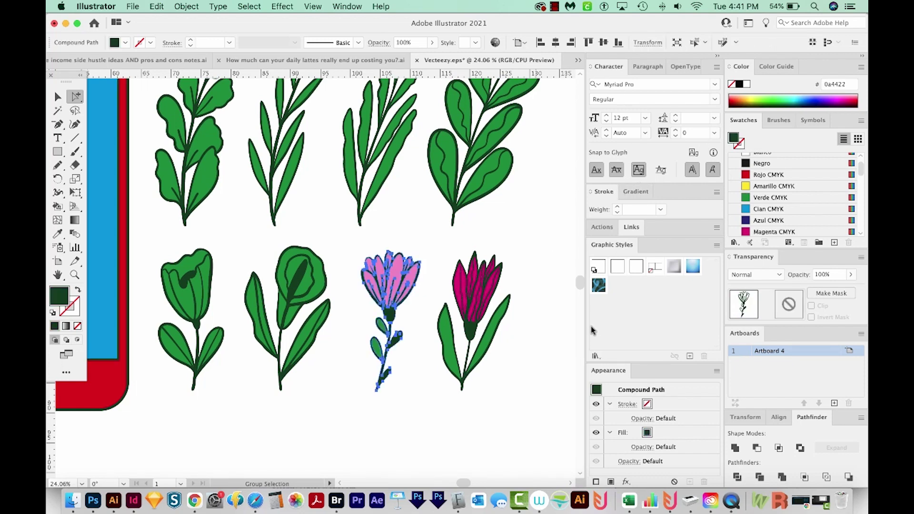
left_click(371, 419)
scroll(439, 400, "left", 5)
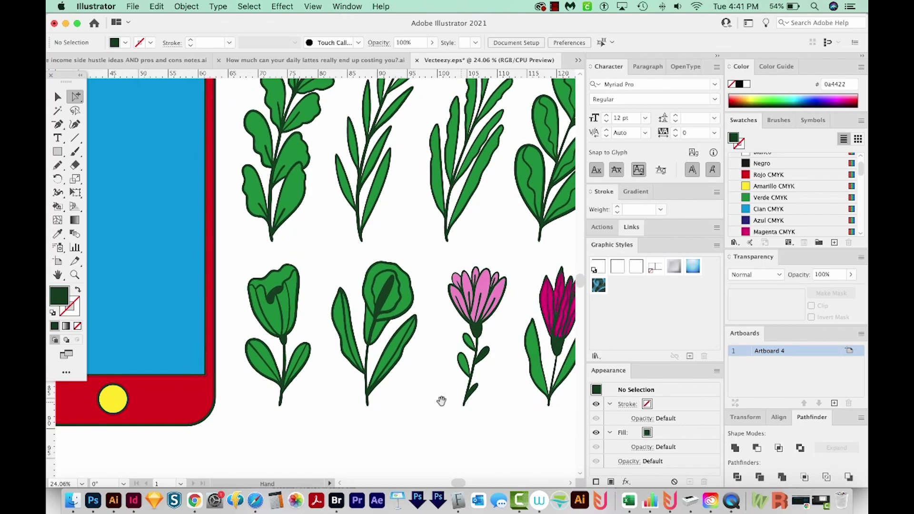
- Fill the second flower's bud yellow with the Amarillo swatch
left_click(369, 274)
key("Delete")
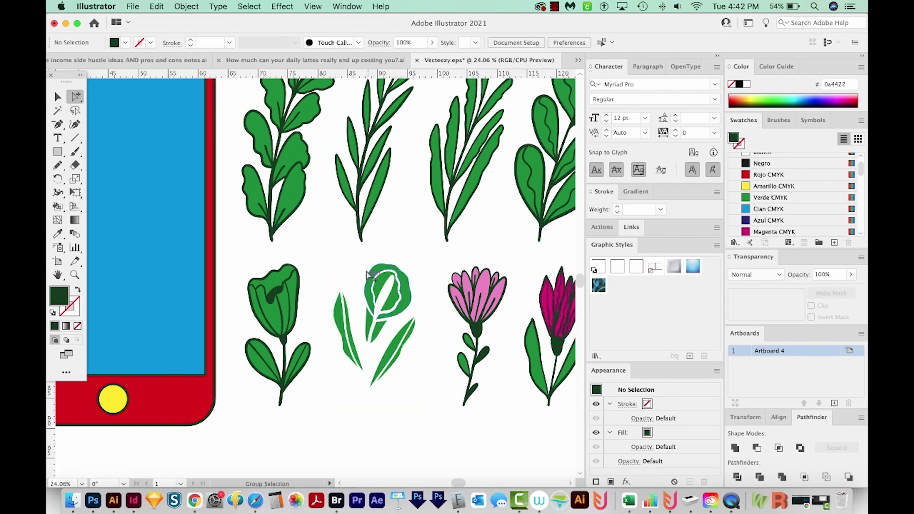
left_click(393, 336)
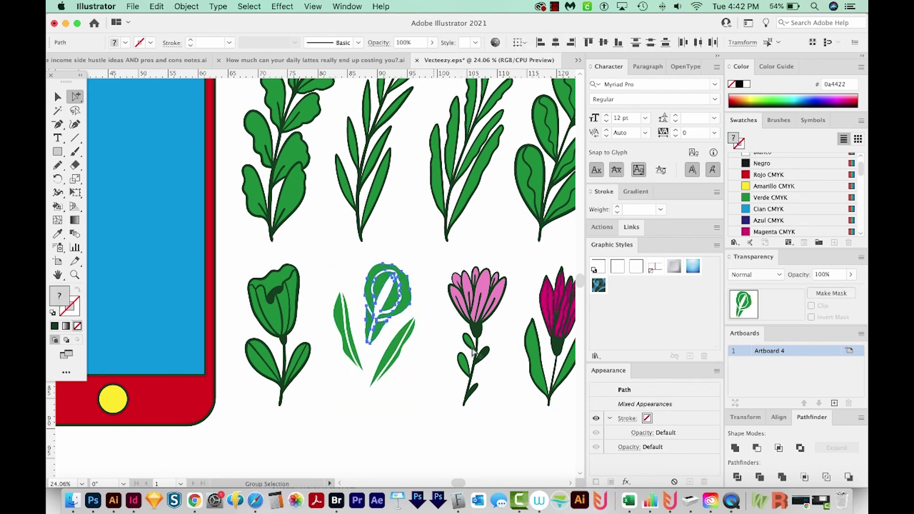
left_click(800, 197)
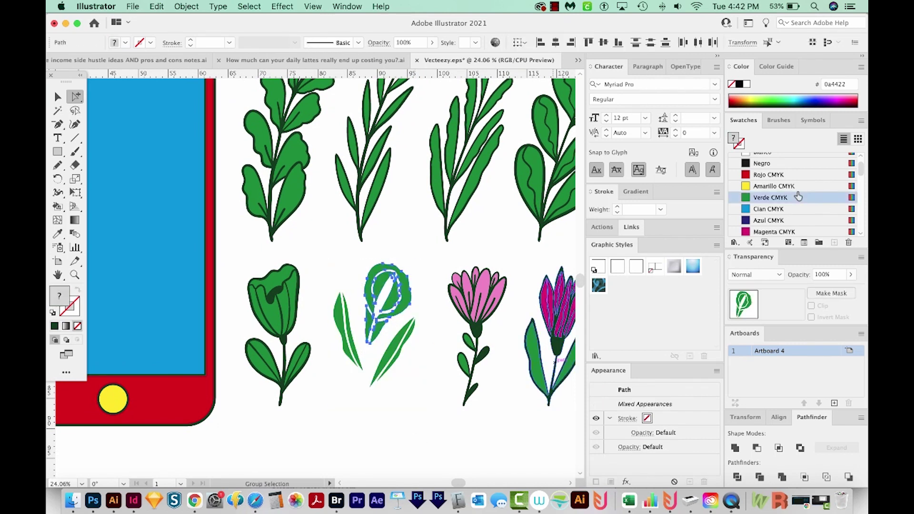
left_click(765, 186)
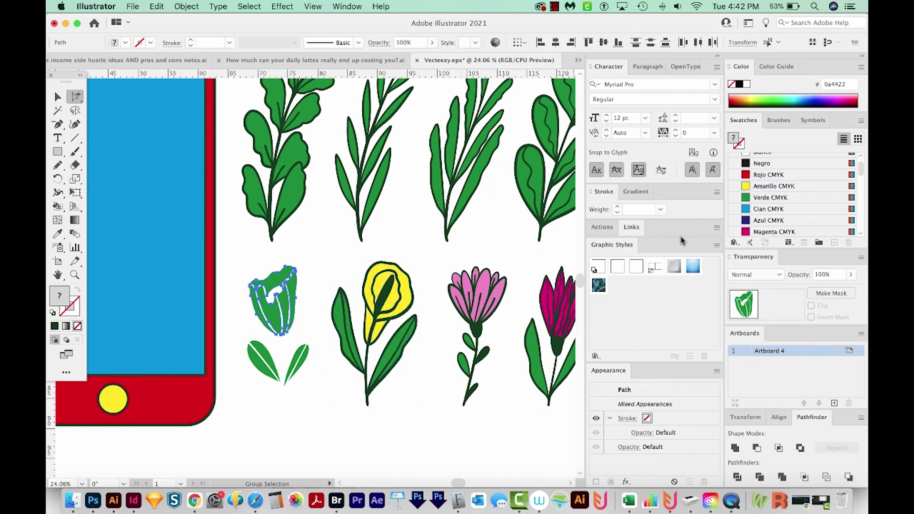
- Colour the tulip bud a light orange in the Color Picker, then select the tulip's outlines and leaves
left_click(768, 174)
double_click(58, 295)
type("e29e07")
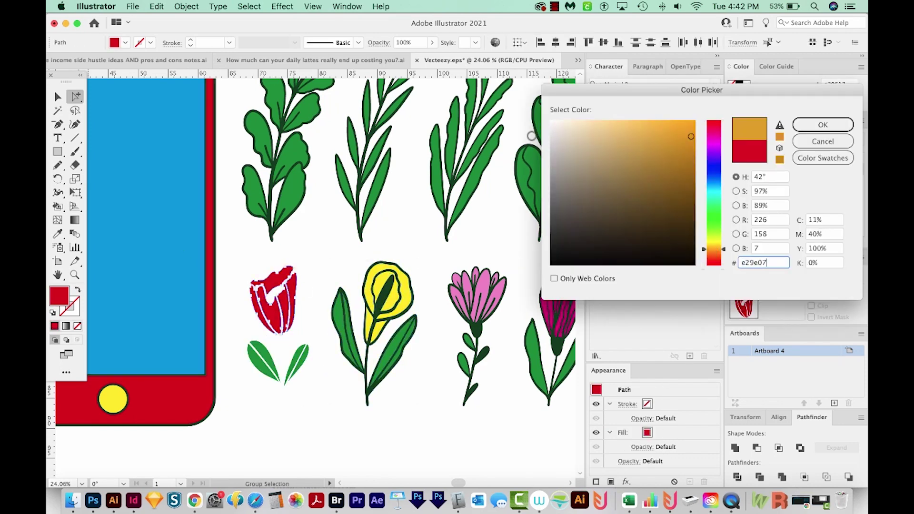
left_click_drag(715, 249, 714, 258)
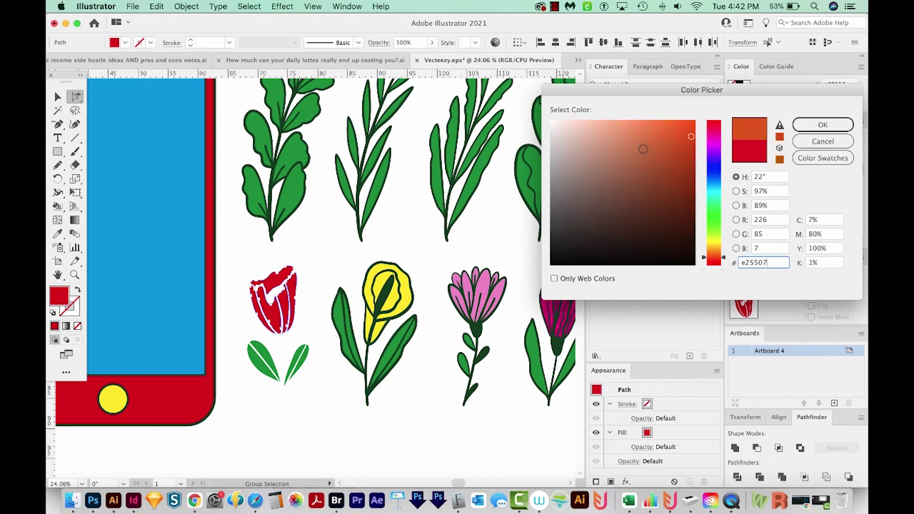
left_click(656, 120)
left_click(822, 125)
left_click(269, 395)
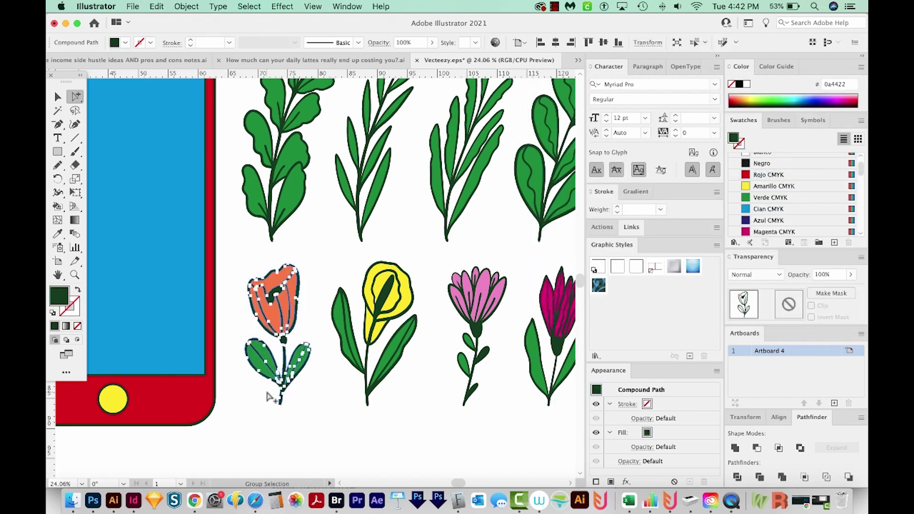